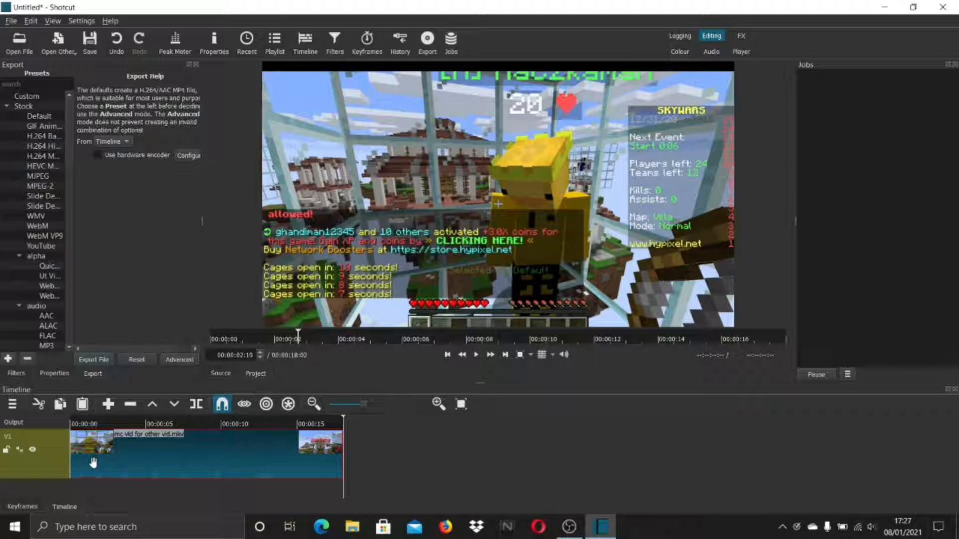
- Add a second video track to the timeline
click(12, 404)
mouse_move(72, 429)
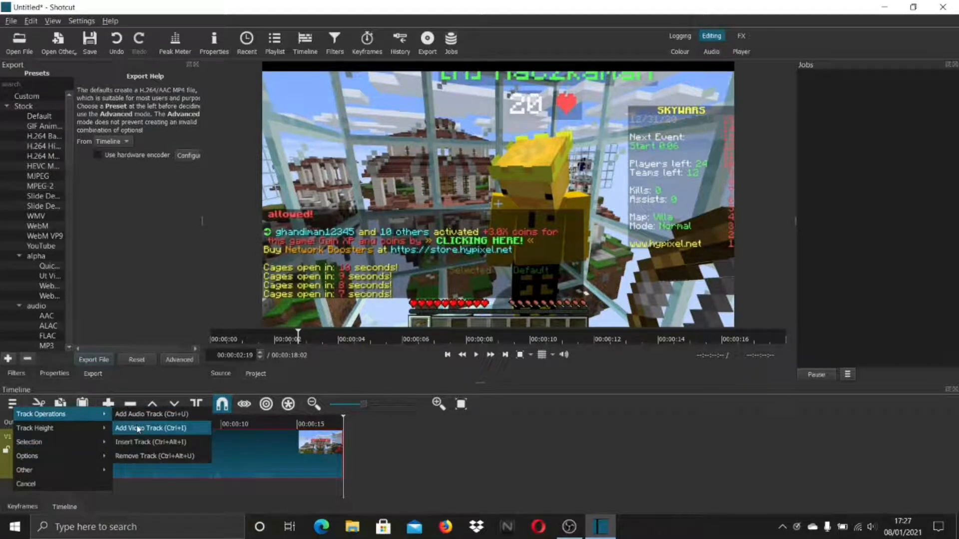
click(138, 429)
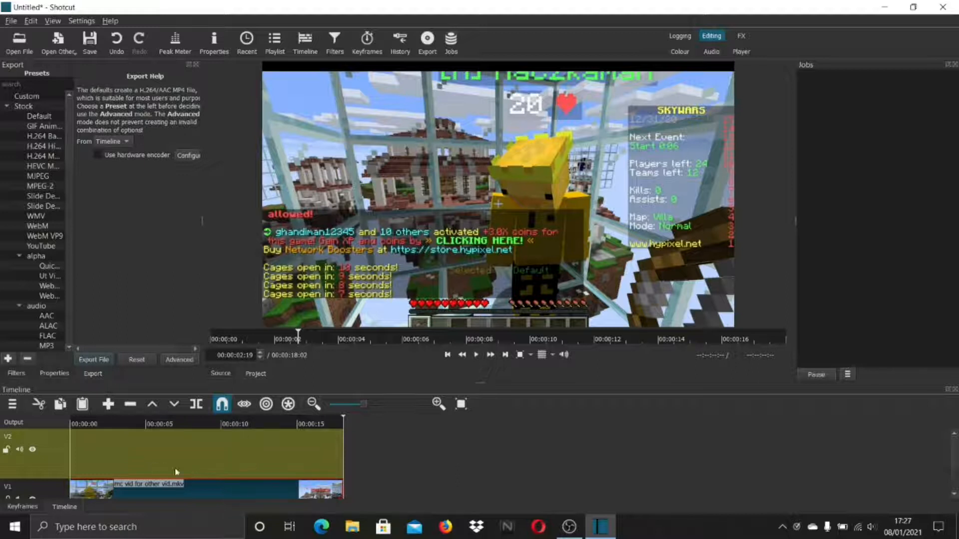
- Open the patrik video from the Videos folder as the source clip
click(28, 50)
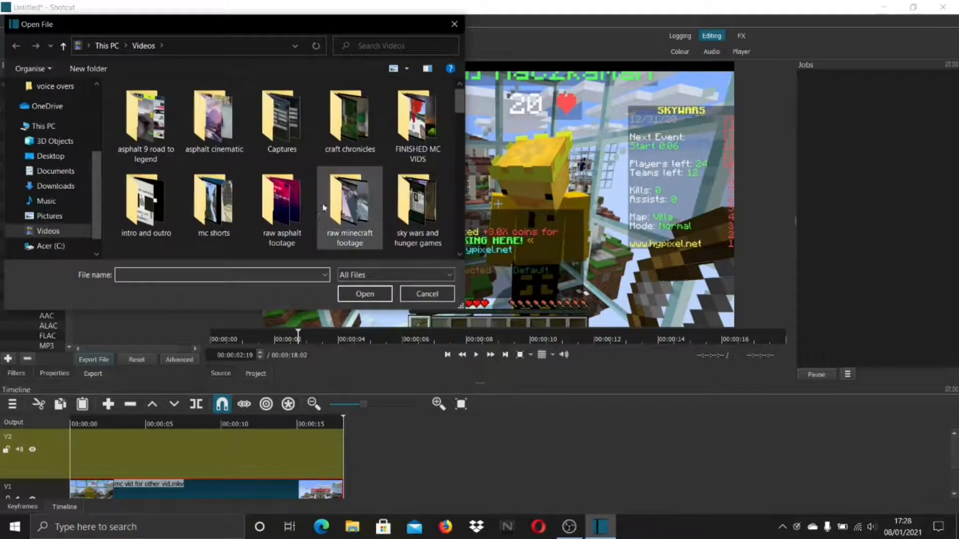
scroll(454, 145, down, 3)
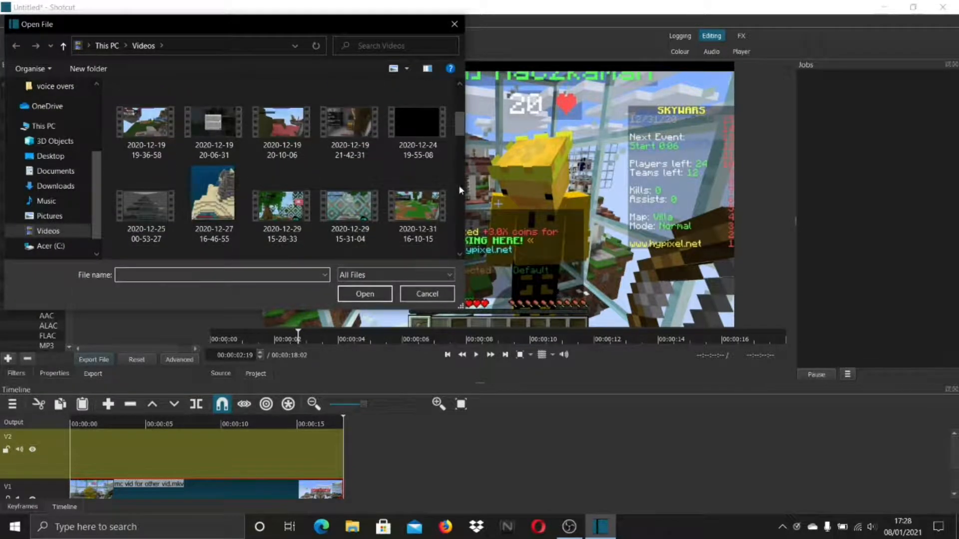
scroll(459, 185, down, 3)
scroll(459, 204, down, 3)
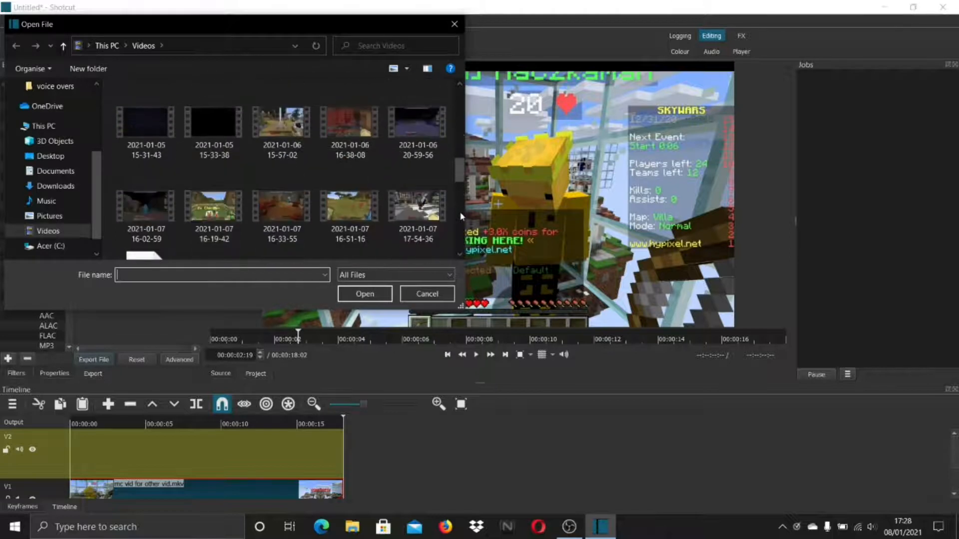
scroll(460, 219, down, 2)
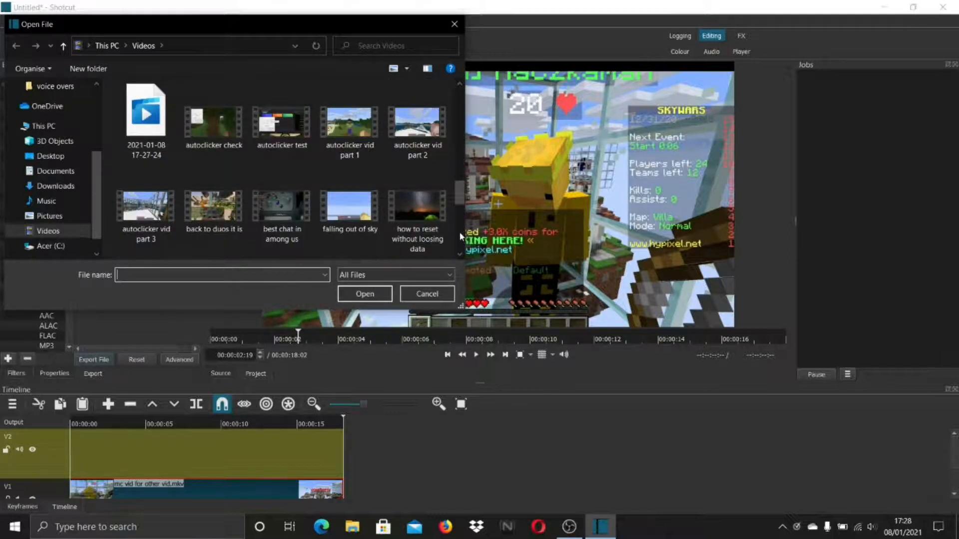
scroll(460, 236, down, 3)
scroll(460, 235, down, 3)
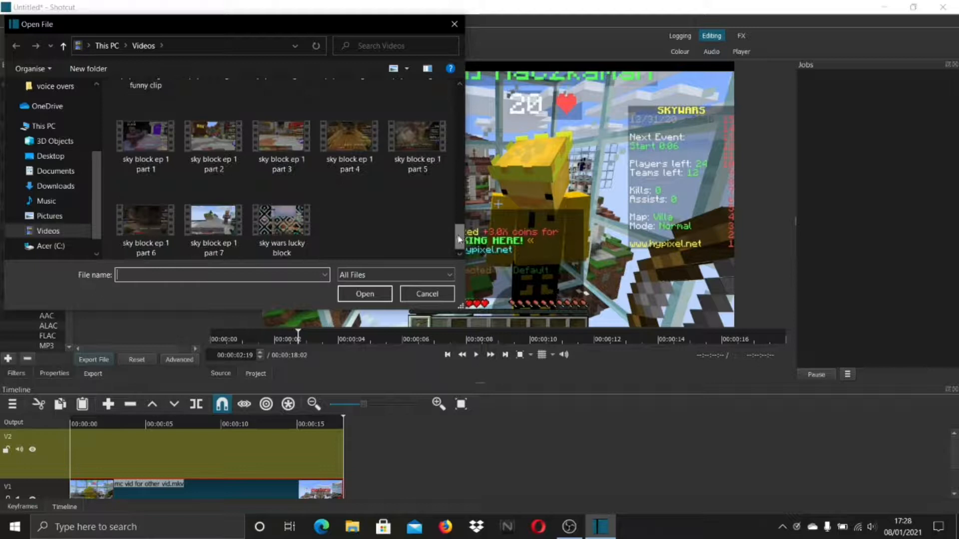
scroll(460, 220, up, 3)
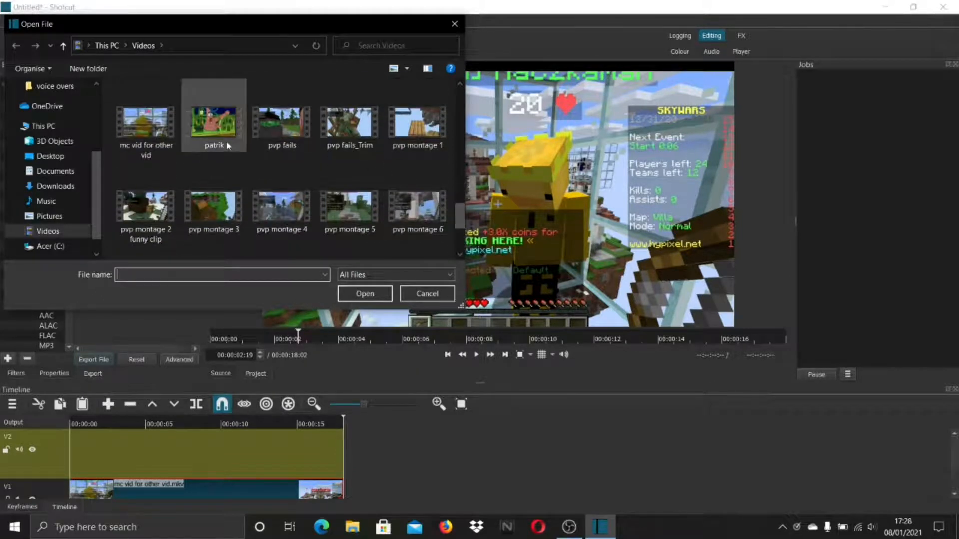
double_click(213, 124)
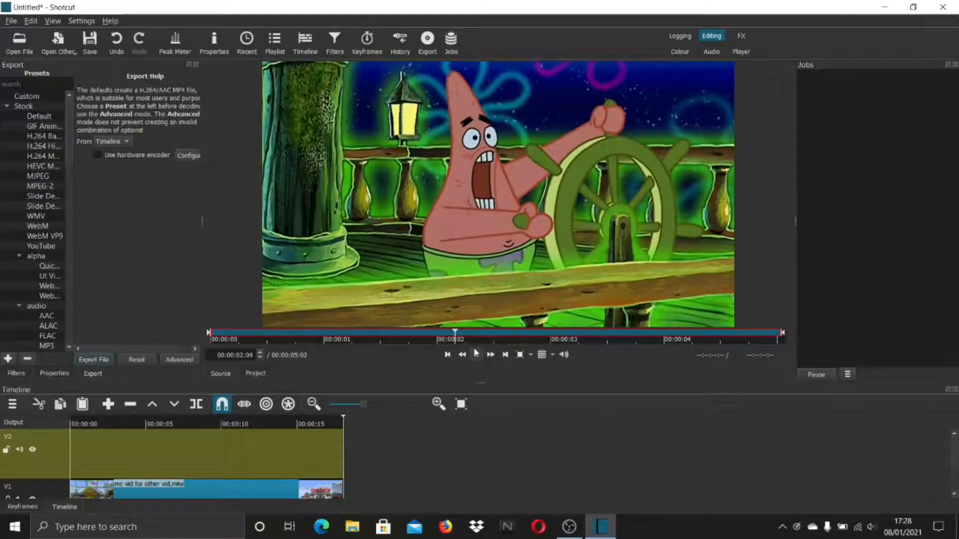
- Mute track V2 and place the patrik.mp4 clip on it, ending flush with the end of the V1 clip
click(16, 452)
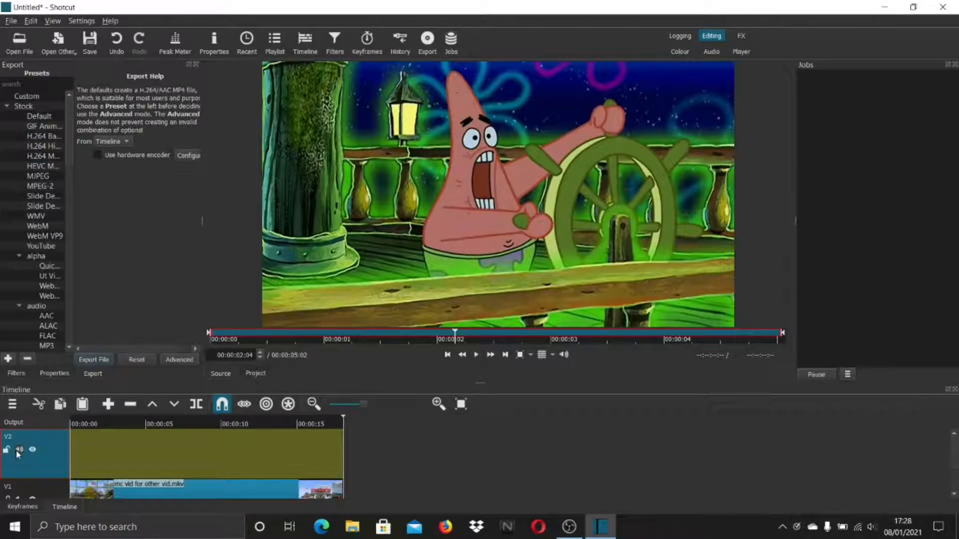
click(17, 450)
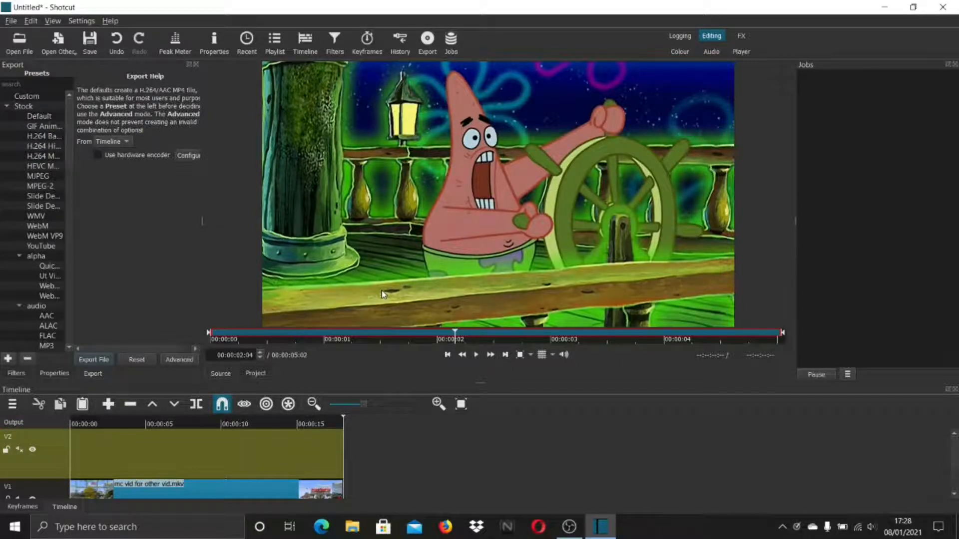
drag(381, 289, 213, 446)
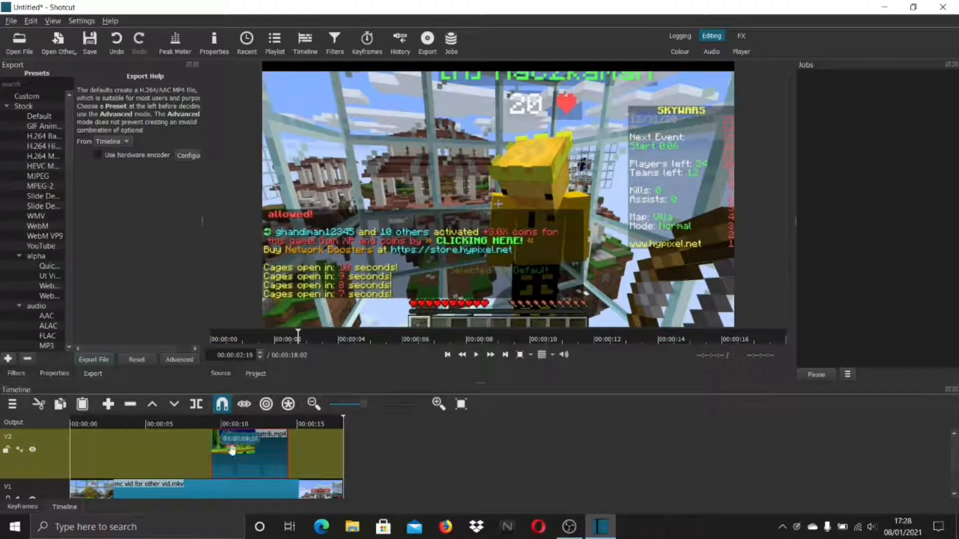
drag(240, 461, 301, 468)
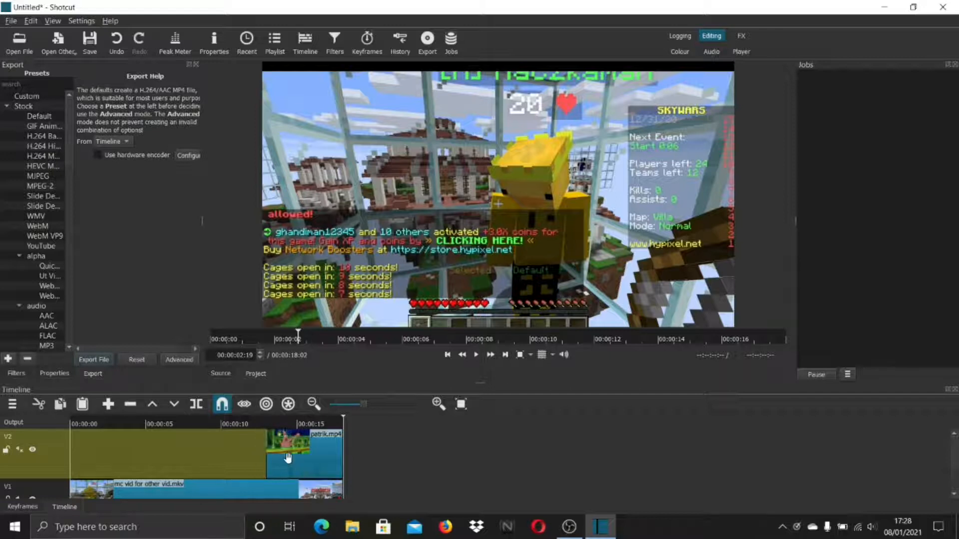
- Play the timeline from about 12 seconds to preview how the patrik.mp4 overlay covers the Minecraft clip
click(254, 425)
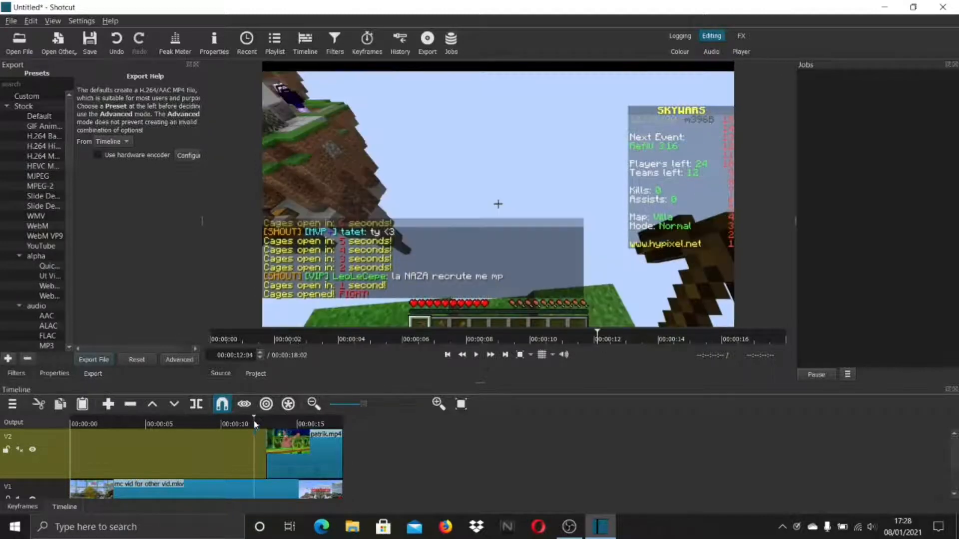
click(475, 355)
click(476, 356)
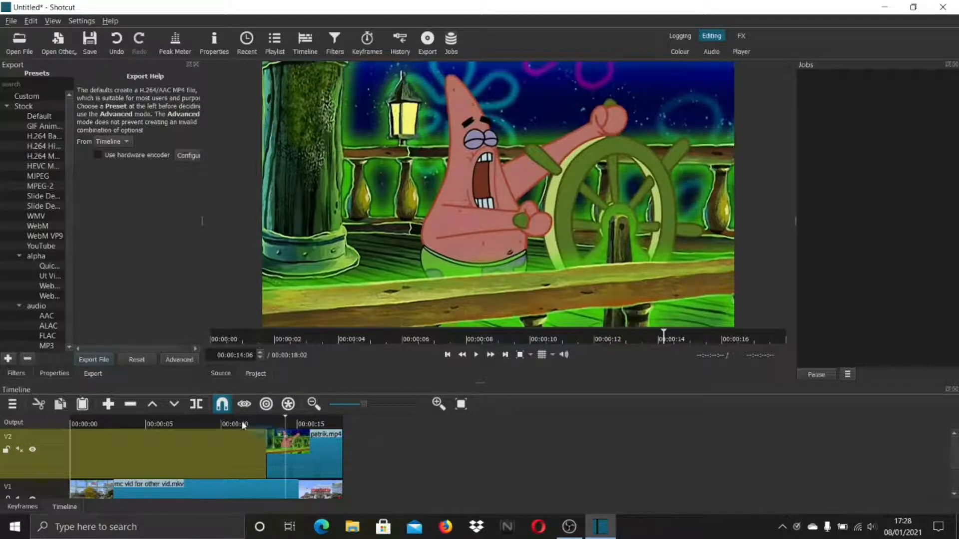
- Add the Opacity video filter to the patrik.mp4 clip on V2 and set its level to 52%
click(303, 460)
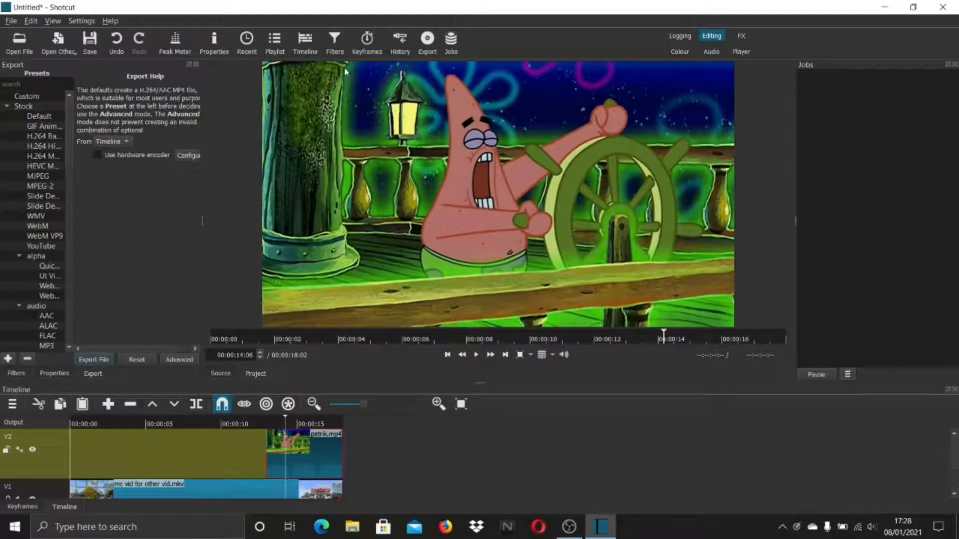
click(335, 45)
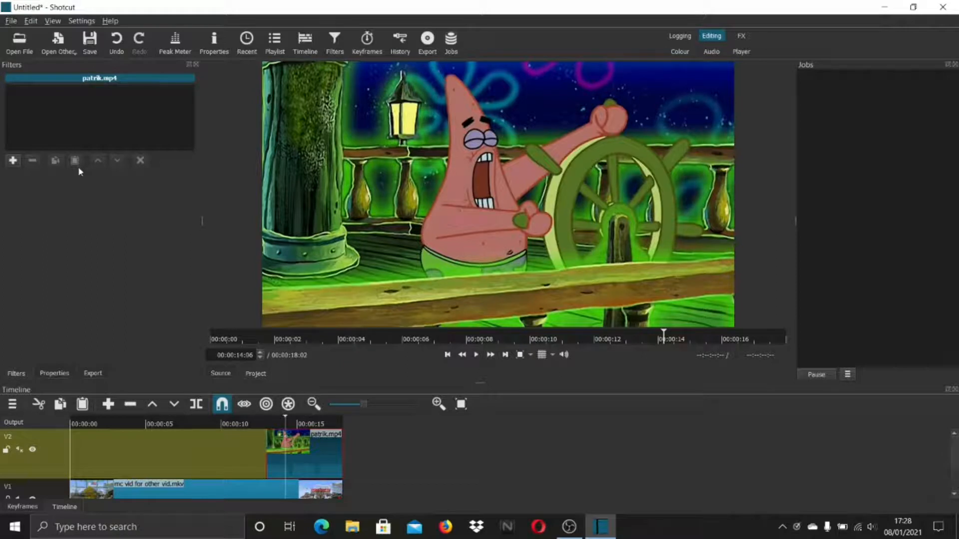
click(14, 161)
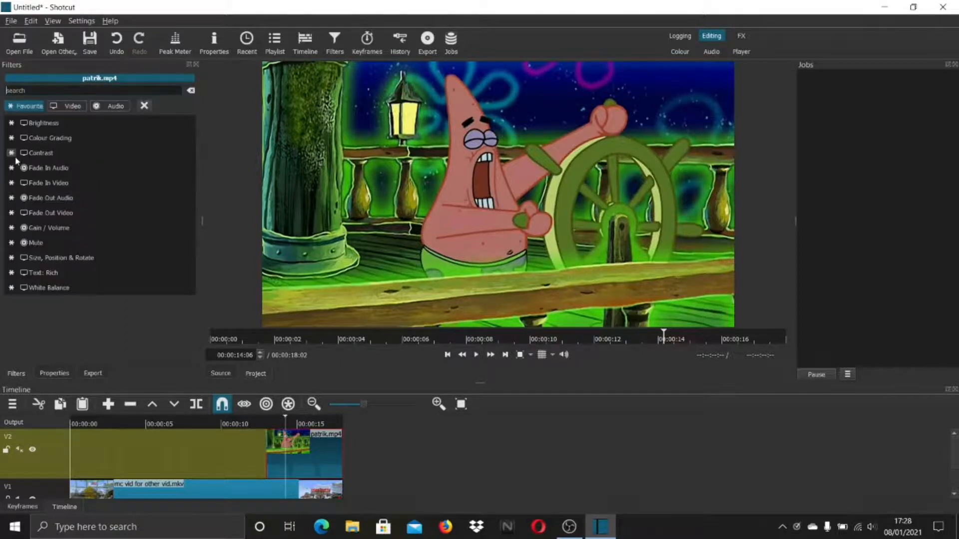
click(73, 106)
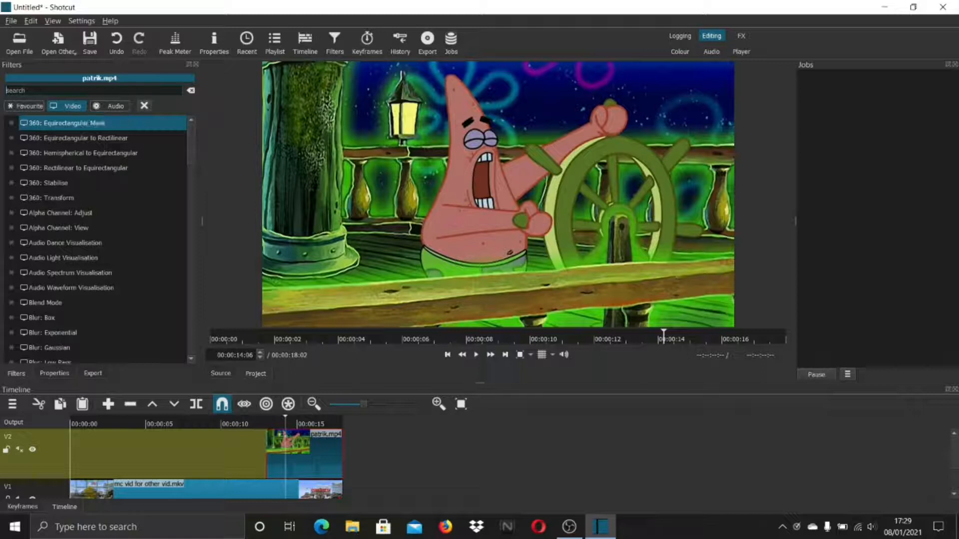
click(66, 90)
text(s)
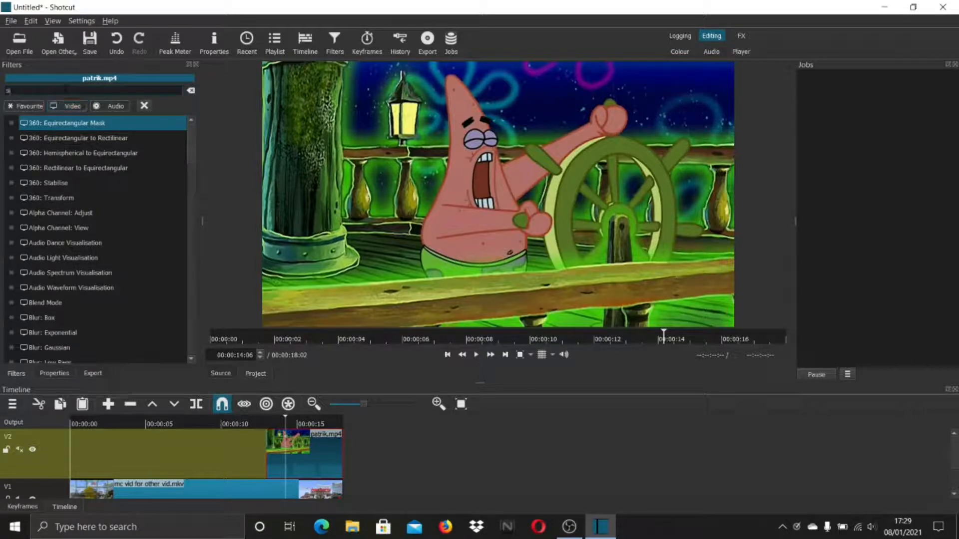
text(p)
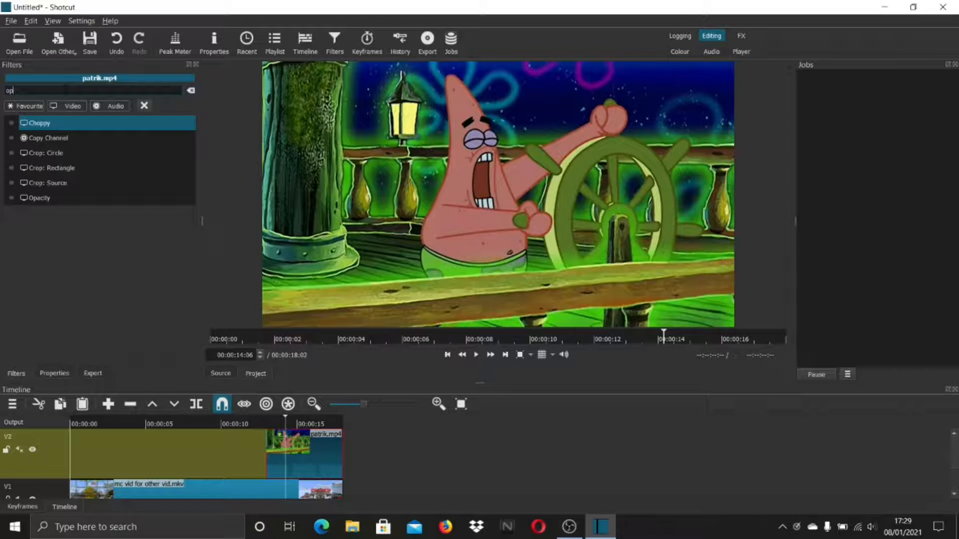
click(48, 198)
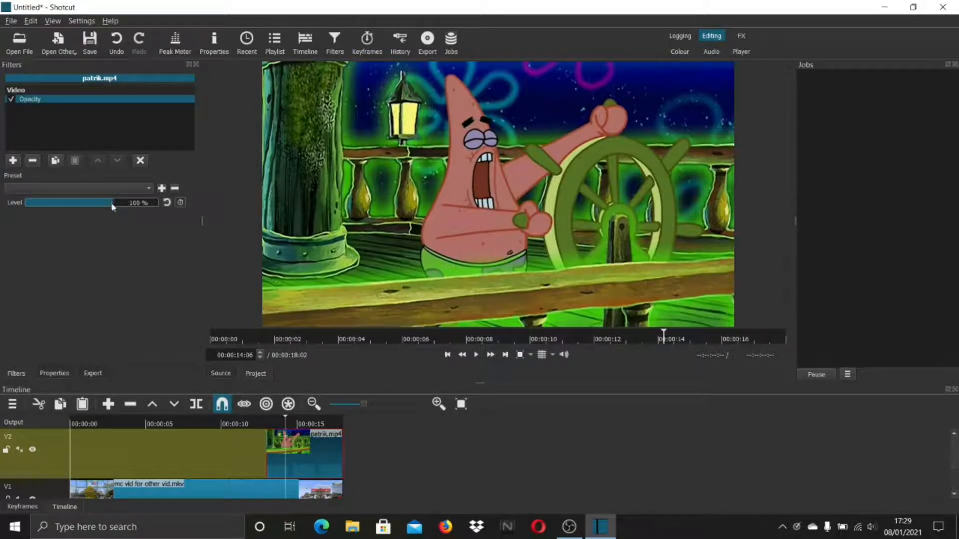
drag(111, 204, 76, 214)
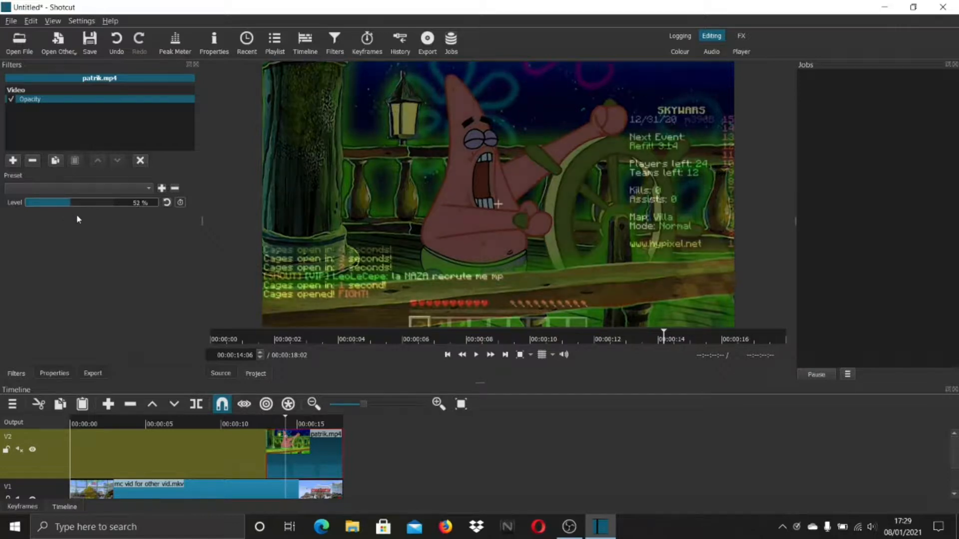
- Move the patrik.mp4 clip earlier on V2 so it starts just after the 10-second mark, and set the playhead to 00:00:10:21
drag(296, 459, 246, 452)
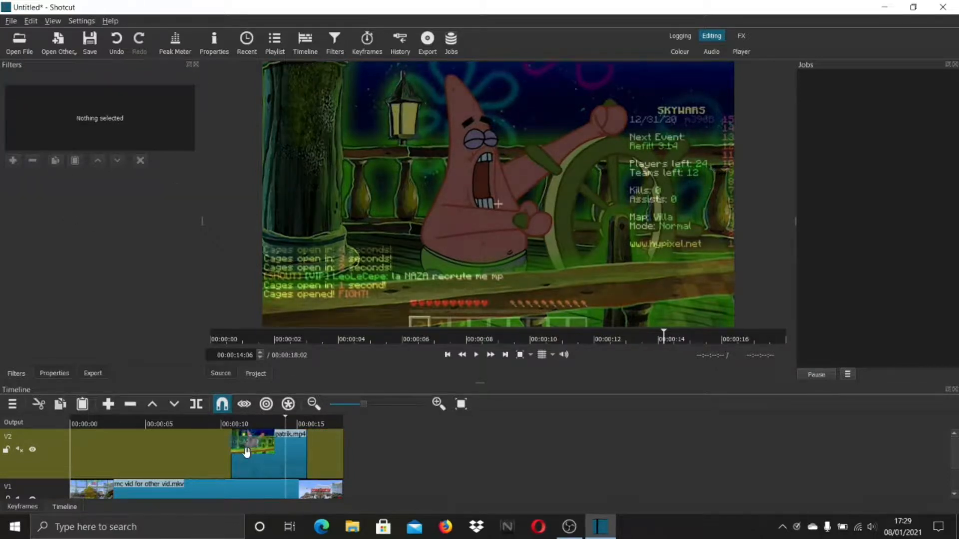
click(233, 425)
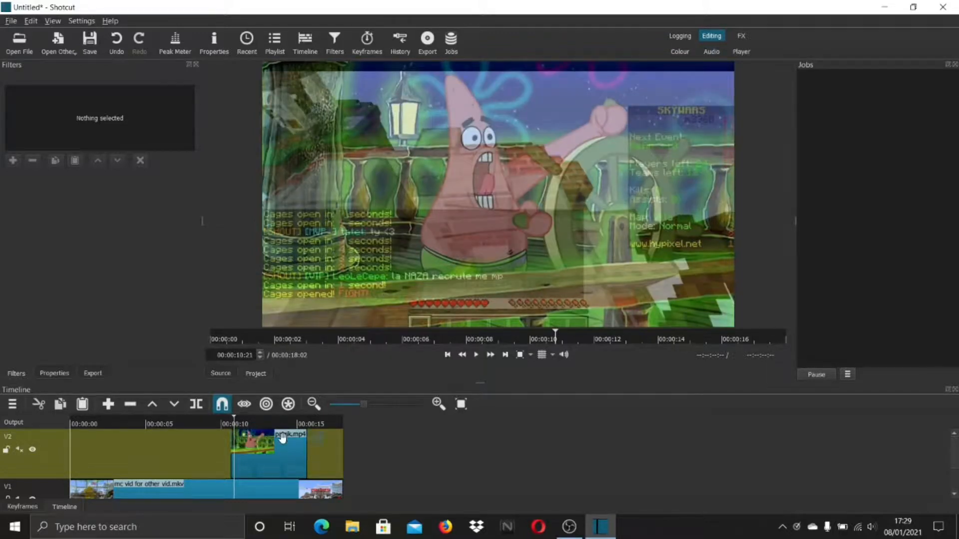
- Try the patrik.mp4 clip's Opacity level at 100% and 42%, ending at 52%
click(270, 460)
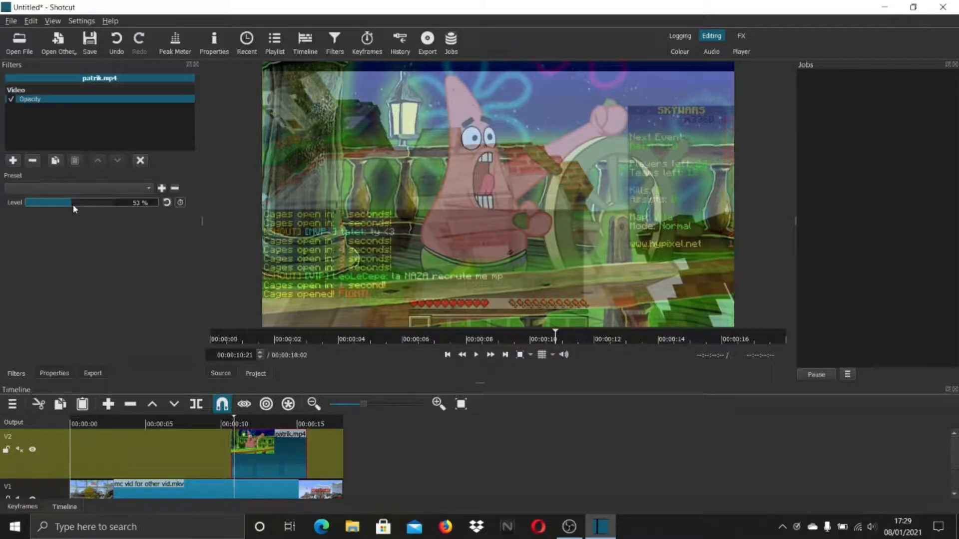
drag(79, 208, 156, 206)
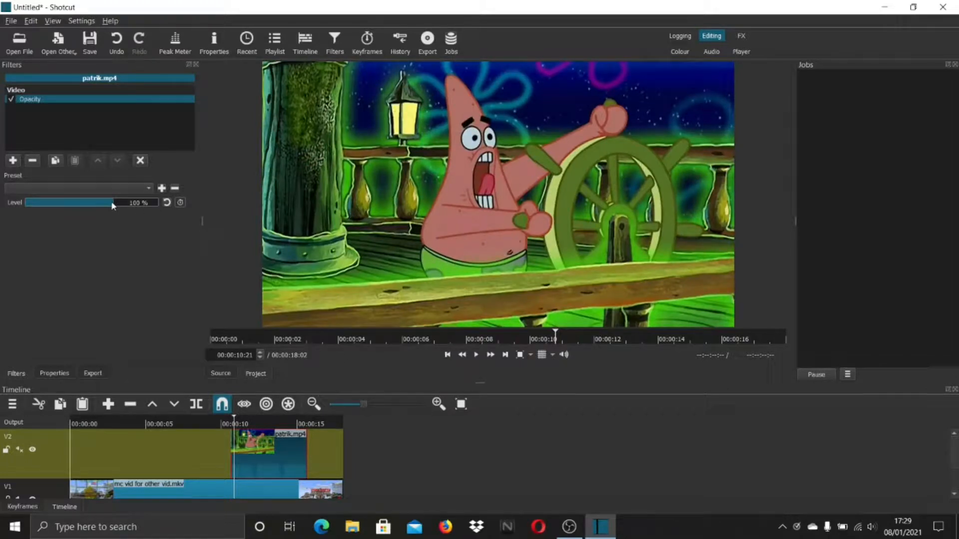
click(64, 204)
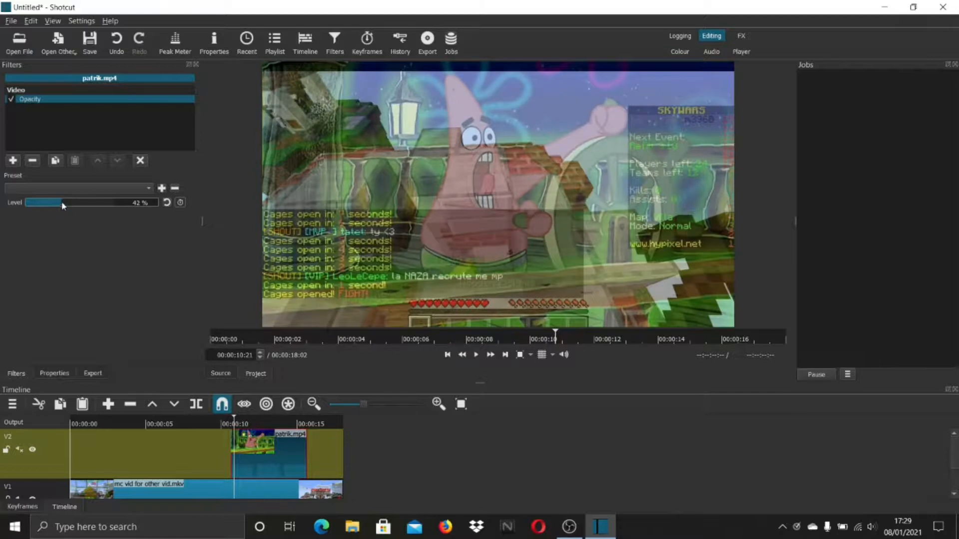
drag(62, 205, 80, 218)
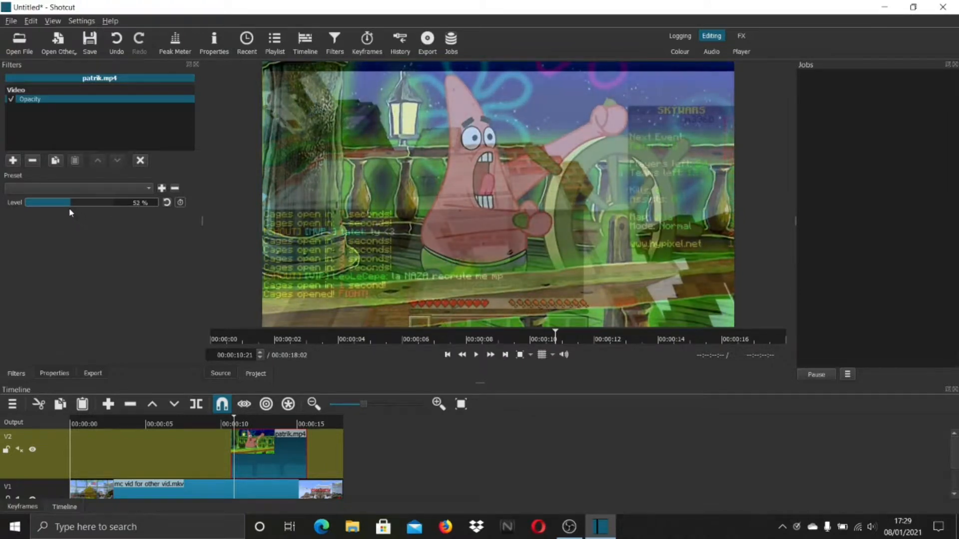